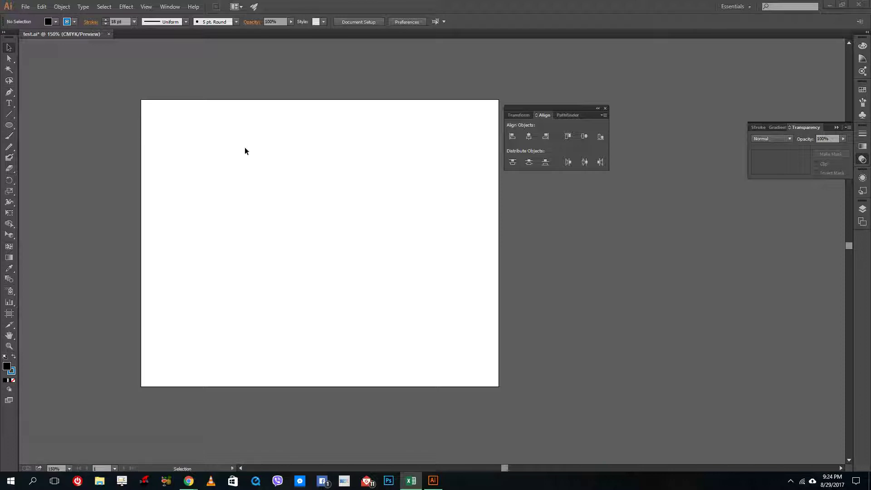
- Close the Align panel and switch to the Ellipse Tool
click(606, 108)
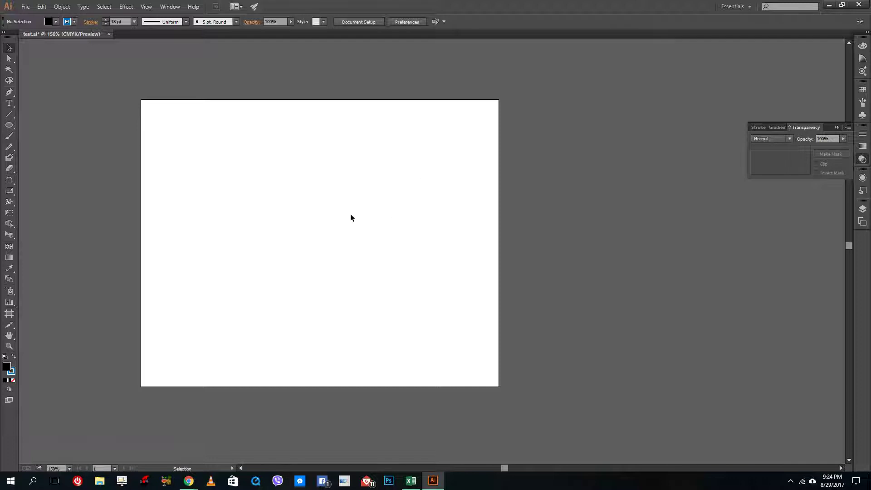
click(9, 126)
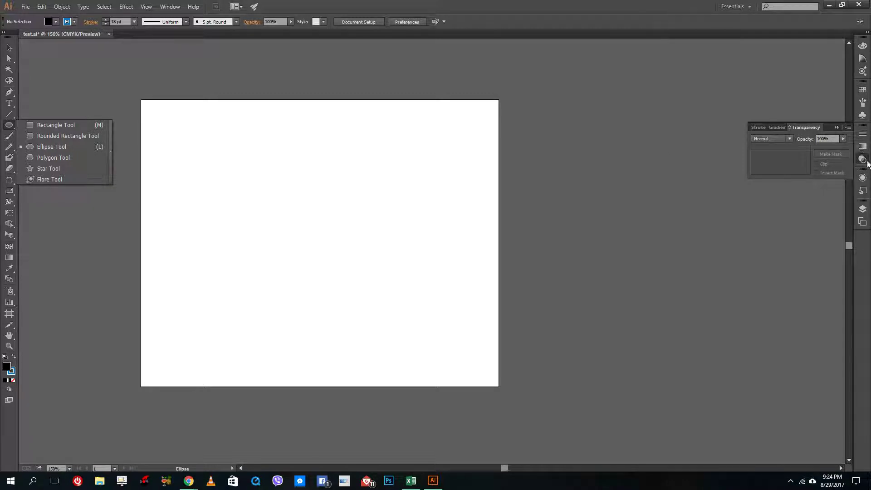
- Drag the Butterfly symbol onto the artboard, scale it up to fill the page, and deselect
click(863, 115)
drag(753, 113, 228, 160)
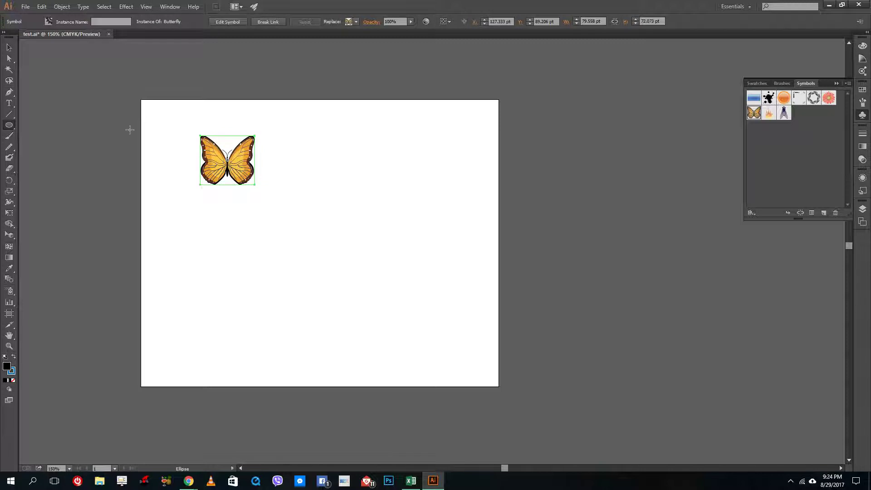
key(e)
drag(253, 183, 431, 332)
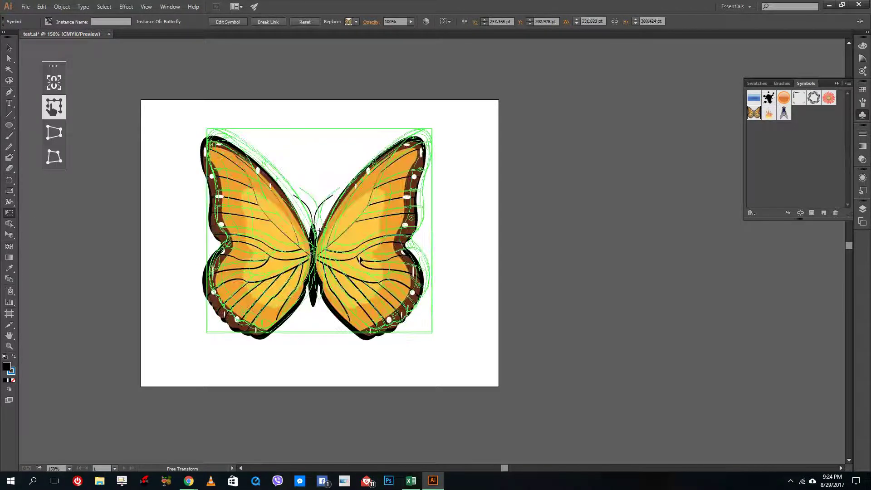
key(v)
click(502, 113)
drag(406, 251, 400, 250)
click(169, 144)
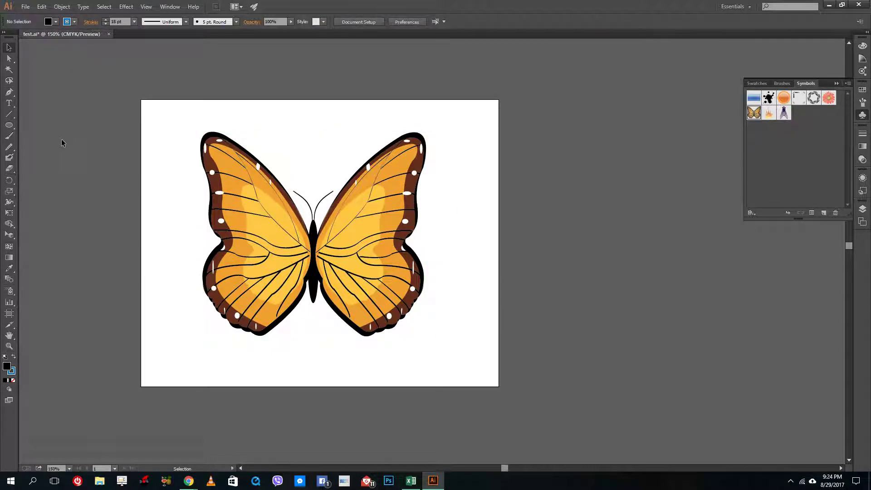
click(9, 125)
drag(196, 160, 429, 335)
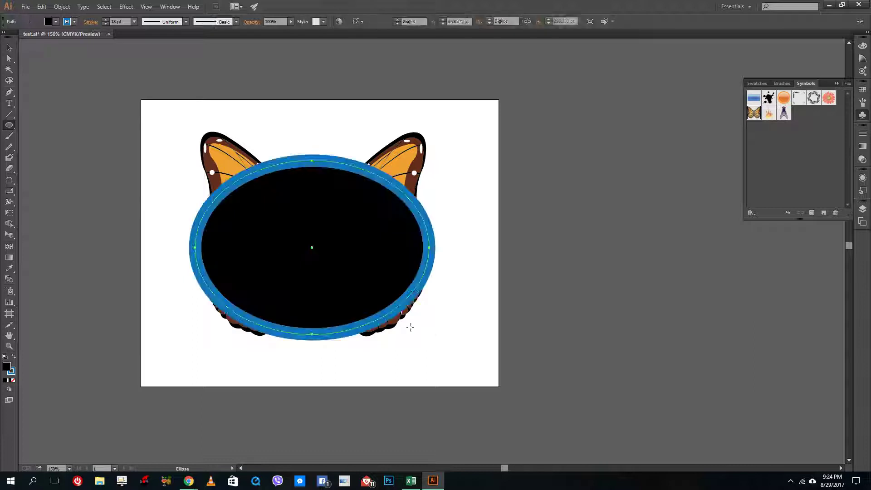
key(v)
drag(148, 130, 301, 229)
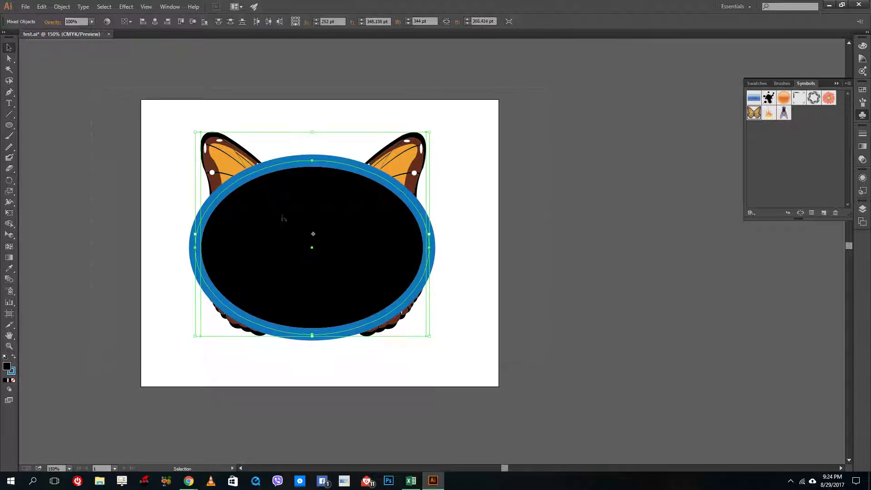
right_click(281, 214)
click(327, 266)
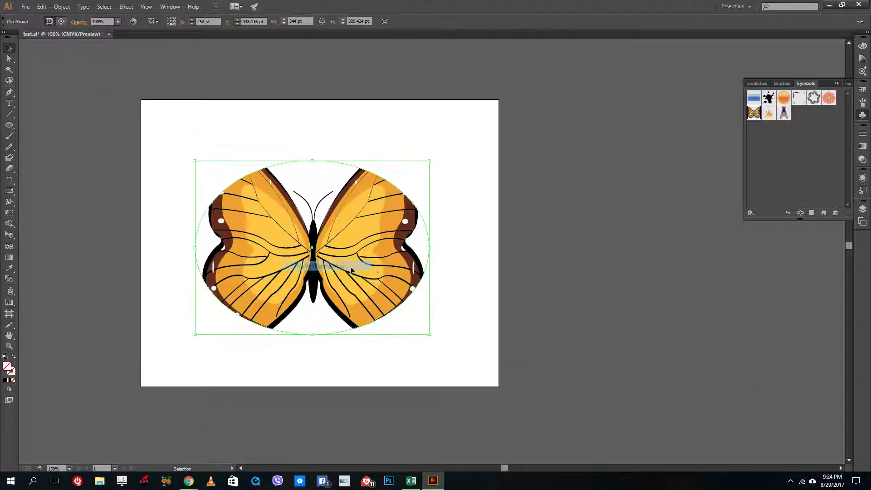
click(457, 267)
key(ctrl+z)
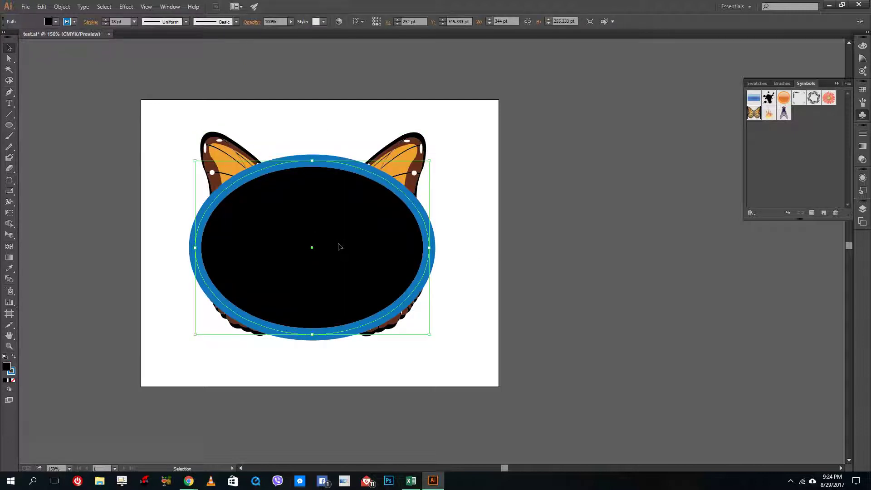
key(ctrl+z)
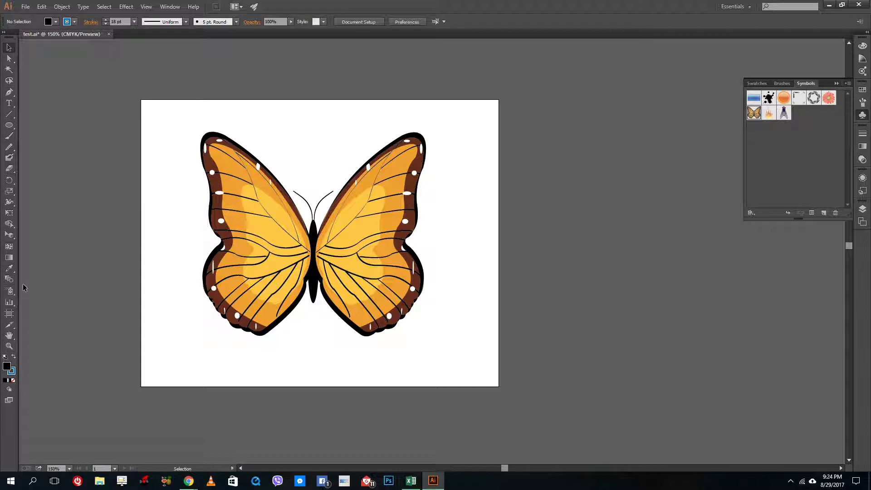
- Draw a black ellipse right of the artboard with the stroke set to None
click(9, 124)
drag(464, 155, 669, 308)
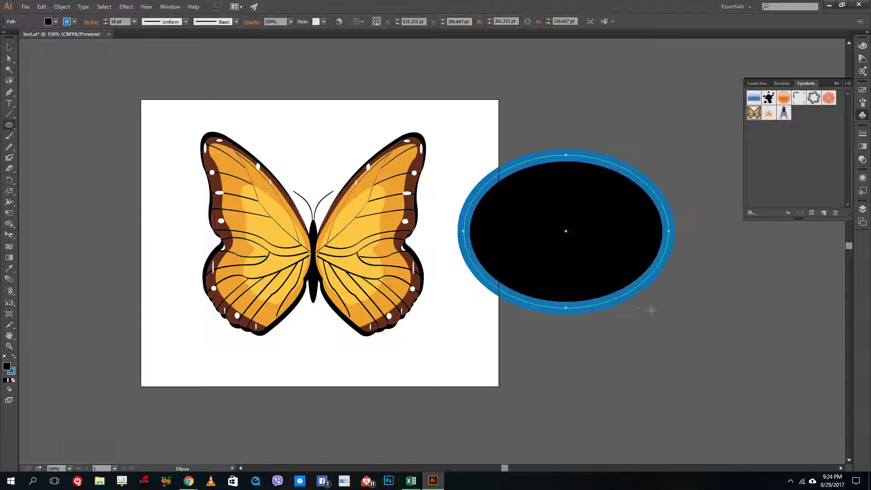
click(67, 22)
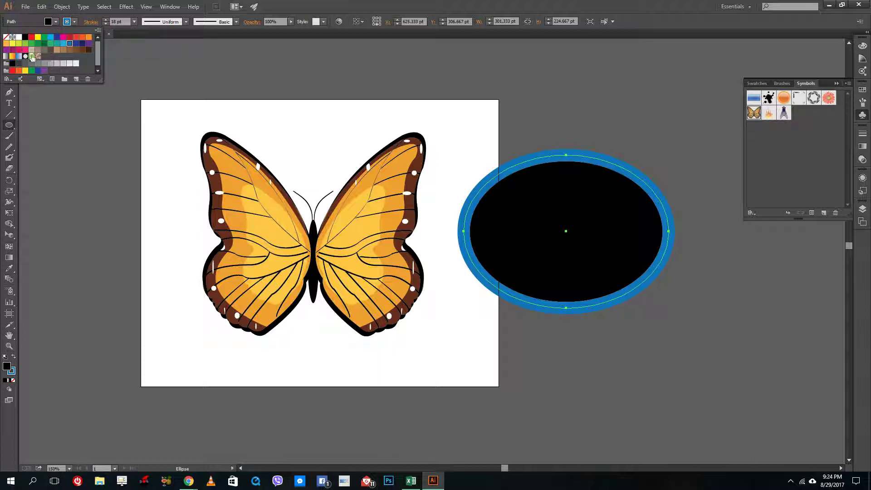
click(7, 38)
key(v)
drag(583, 217, 578, 131)
- Copy and paste the ellipse, fill the copy mid-grey, and place it above the butterfly
key(ctrl+c)
key(ctrl+v)
drag(507, 253, 649, 315)
click(55, 21)
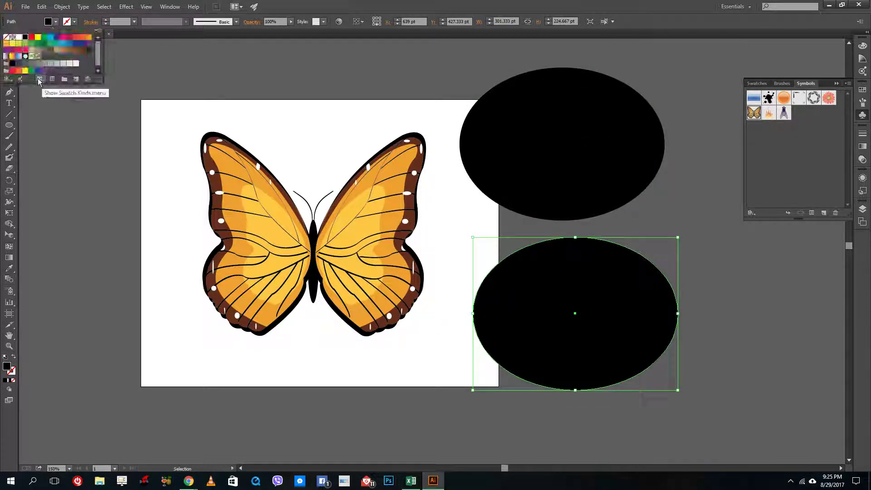
click(31, 63)
key(Escape)
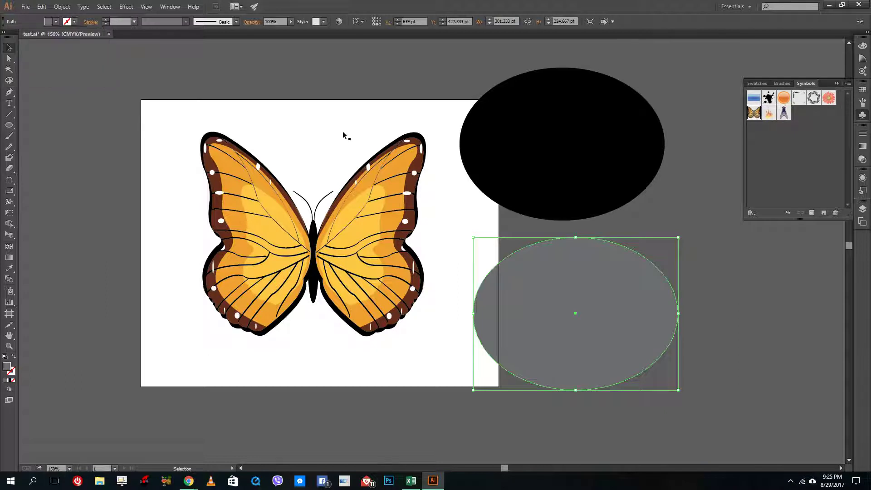
key(a)
key(v)
drag(679, 310, 535, 248)
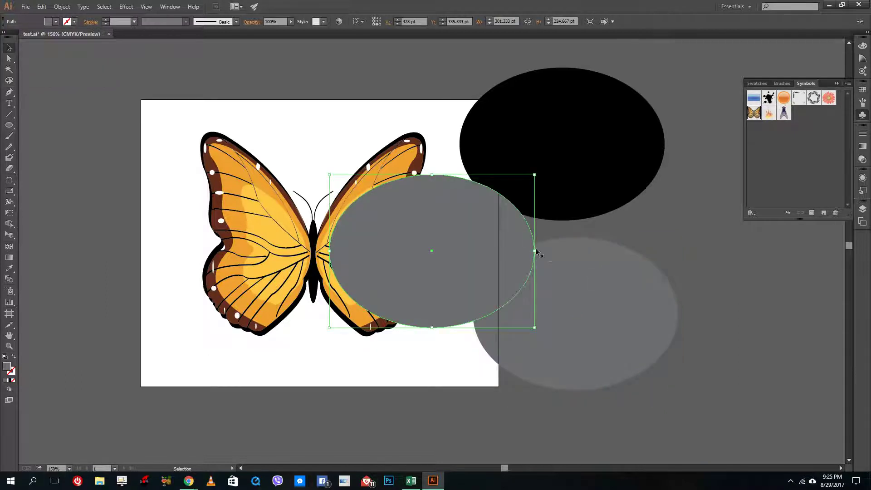
drag(527, 284, 390, 98)
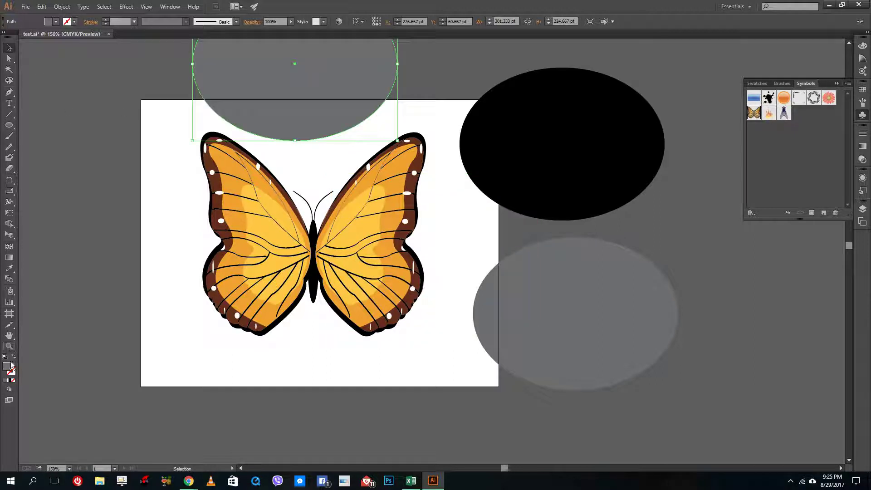
- Fill the grey ellipse with a white-to-black linear gradient and shift it up slightly
click(9, 380)
scroll(169, 271, down, 2)
scroll(196, 262, up, 2)
scroll(195, 263, down, 1)
drag(260, 78, 282, 54)
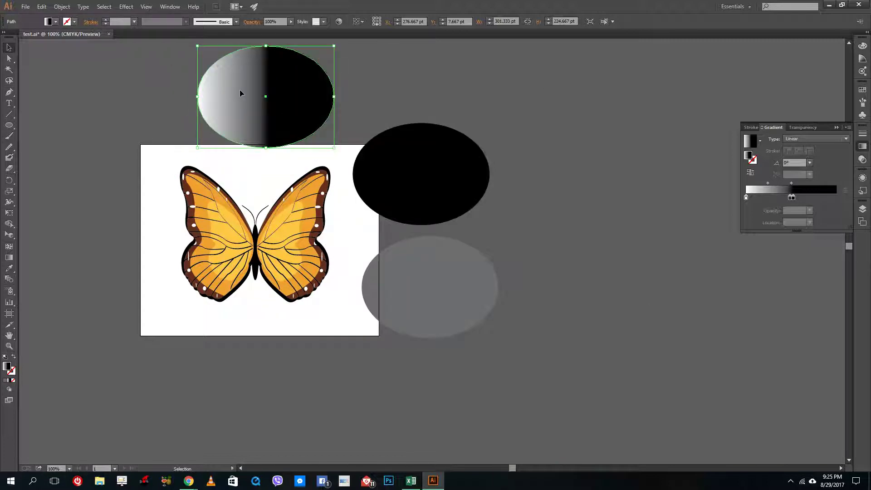
- Alt-drag a copy of the gradient ellipse to the right, make it radial, then select the butterfly
drag(242, 94, 571, 154)
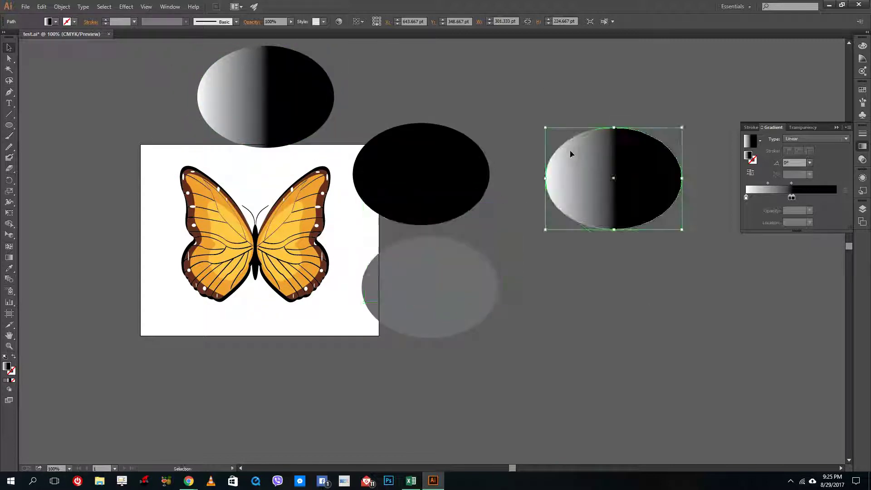
click(813, 142)
click(801, 154)
click(708, 195)
drag(617, 226, 574, 230)
click(609, 282)
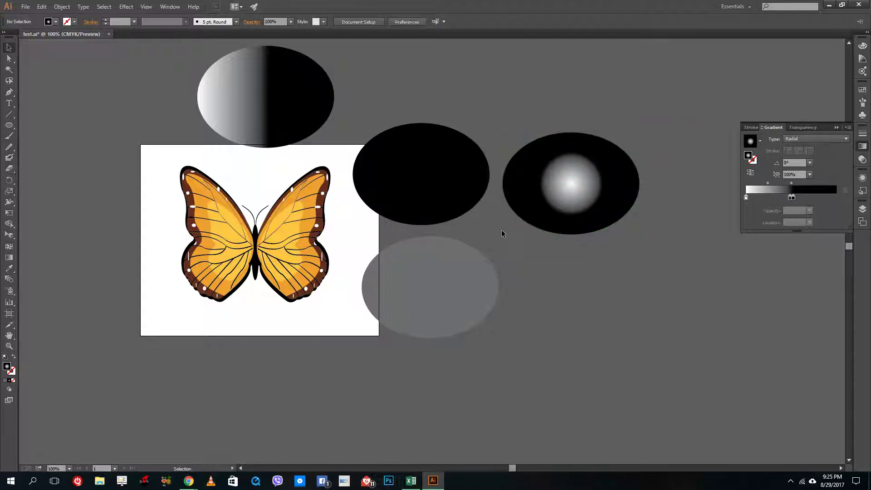
click(292, 247)
click(812, 126)
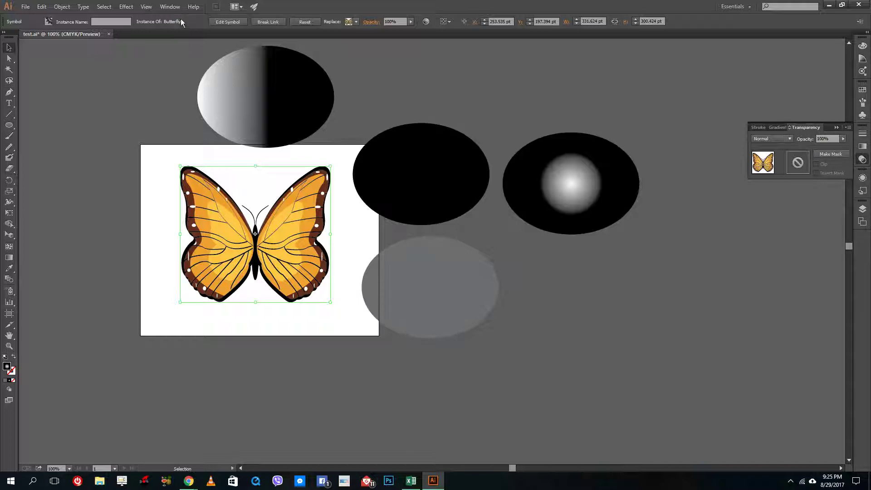
- Delete the plain black ellipse
click(169, 7)
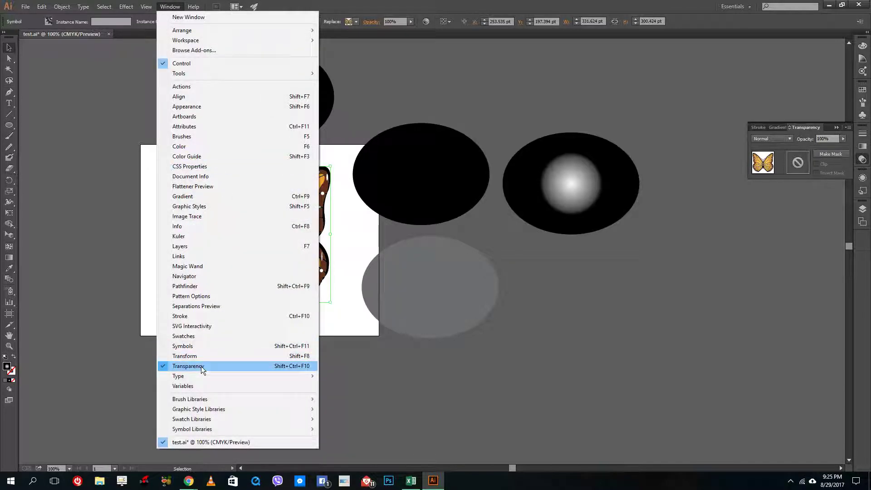
click(556, 313)
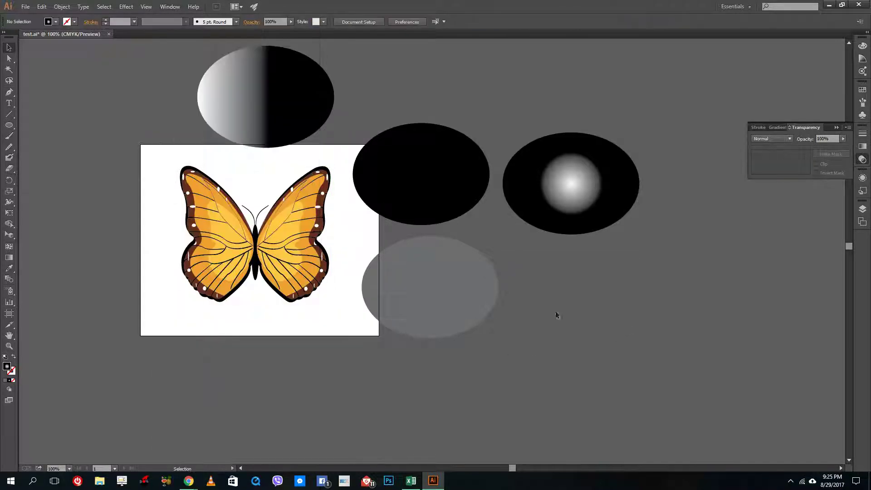
click(436, 177)
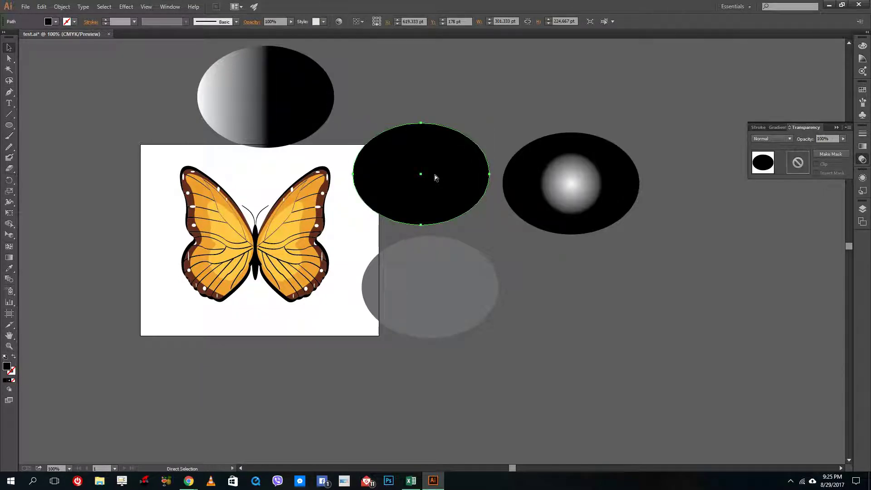
key(Delete)
- Make an opacity mask on the butterfly and enter mask editing
click(320, 223)
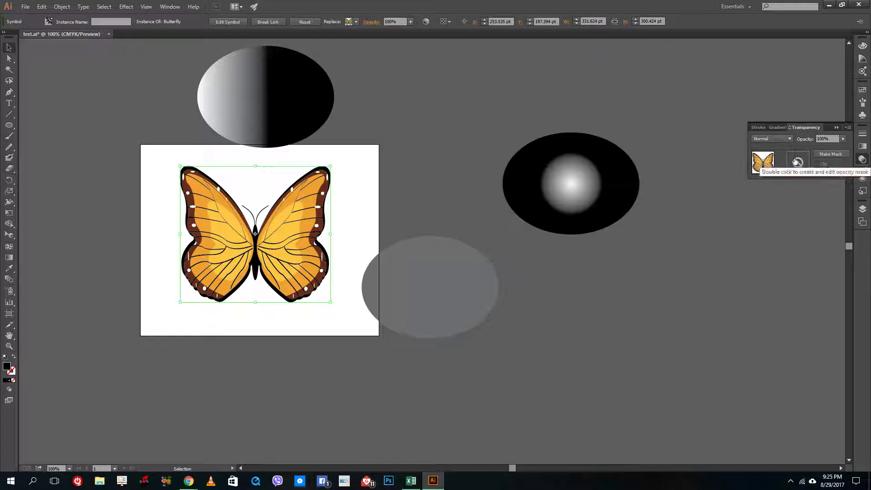
click(825, 157)
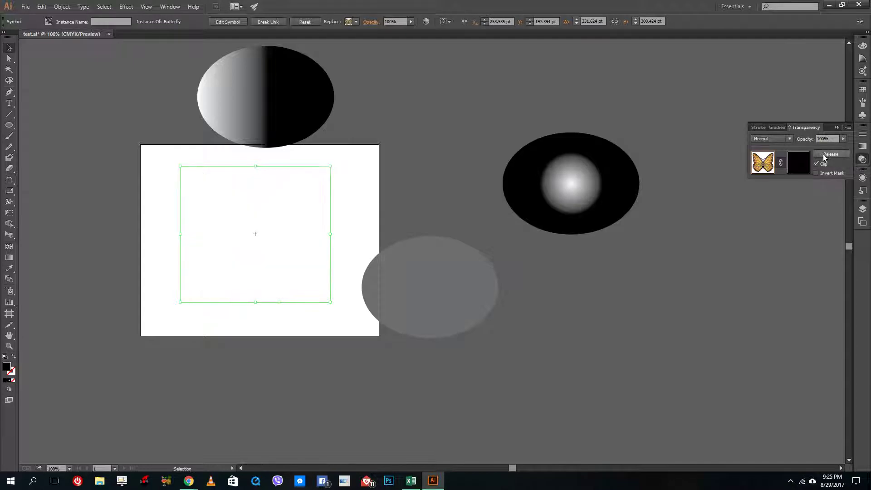
click(793, 167)
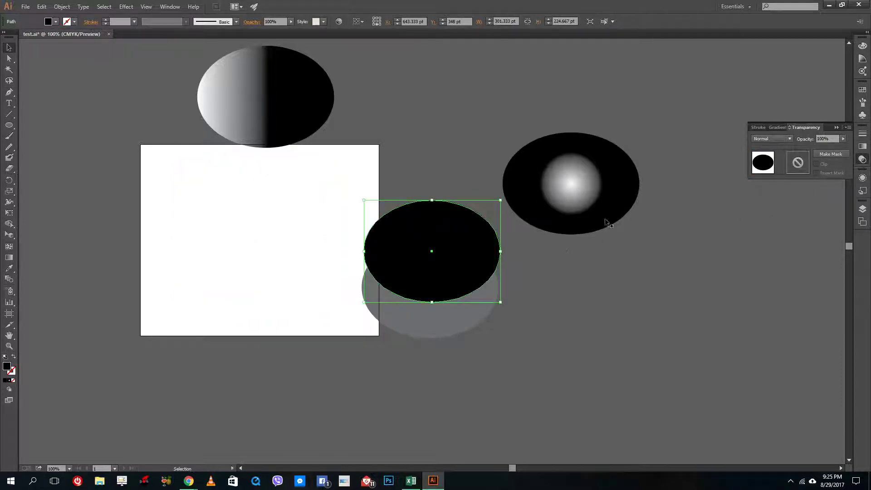
click(763, 163)
click(796, 168)
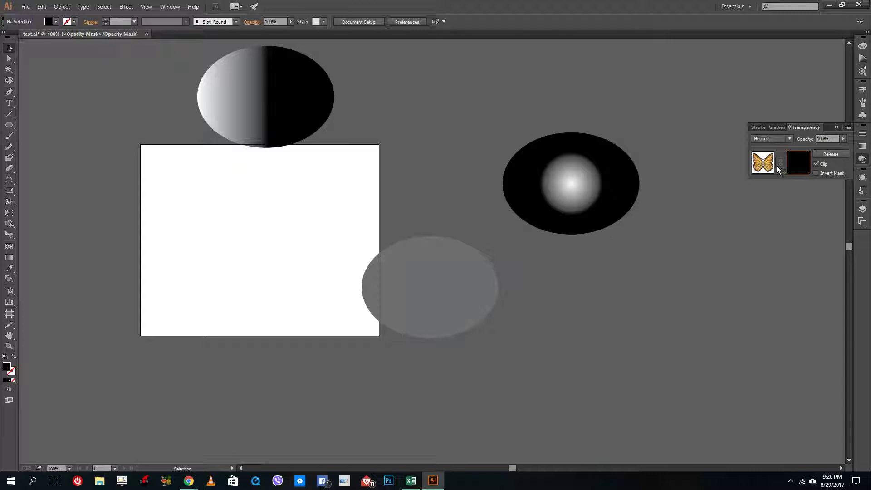
- Move the grey ellipse into the mask and try grey, lighter grey, white and mid-grey fills
click(399, 224)
drag(439, 225, 269, 221)
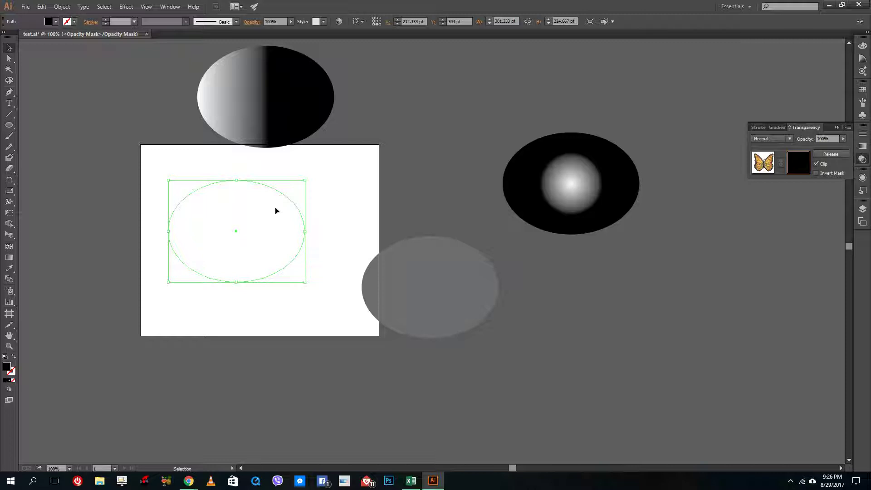
click(55, 22)
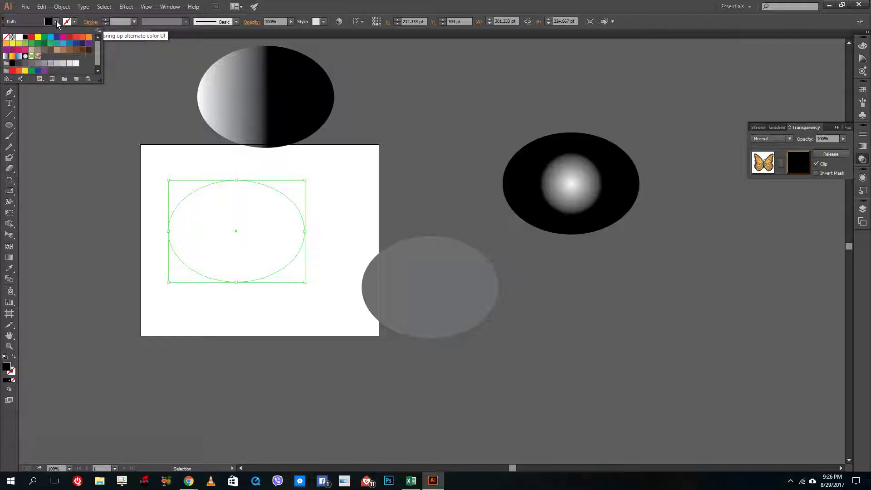
click(37, 64)
click(25, 64)
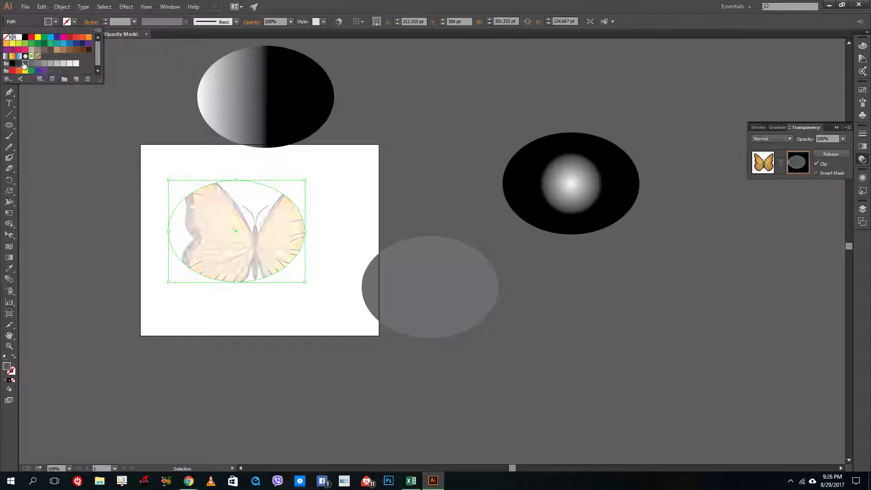
click(63, 65)
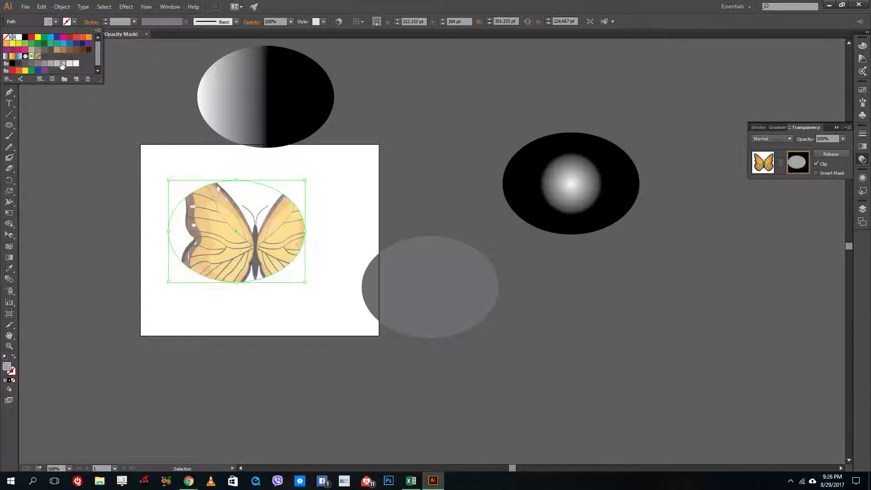
click(76, 64)
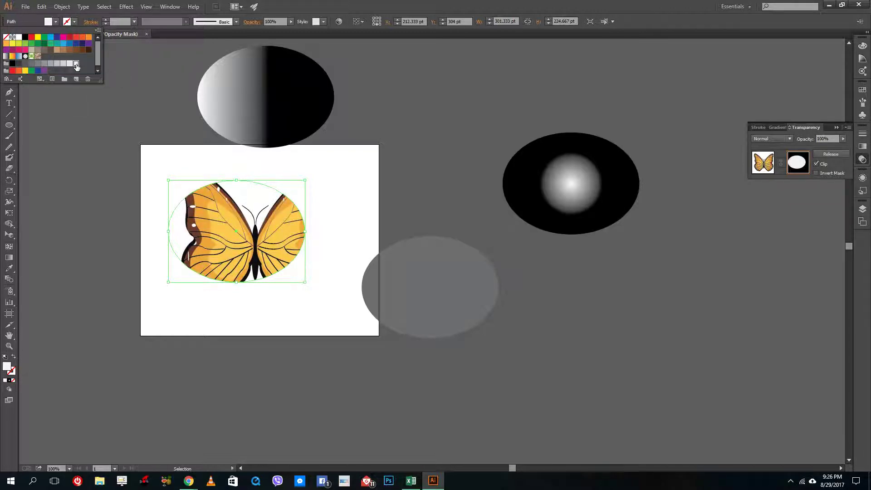
click(44, 64)
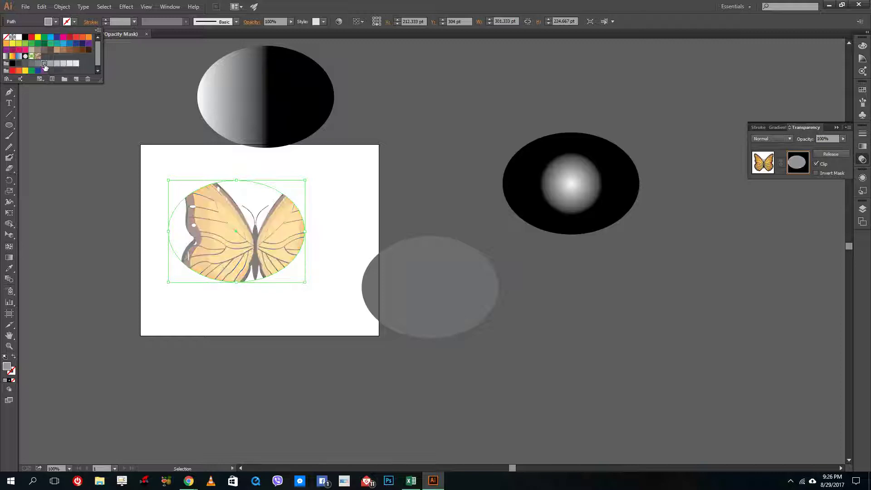
click(208, 232)
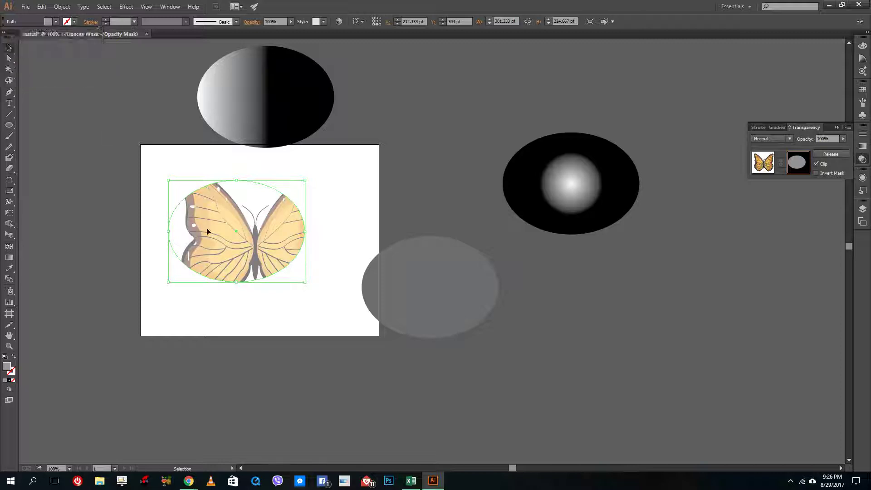
- Delete the mask ellipse, exit mask editing, and select the grey ellipse
key(Delete)
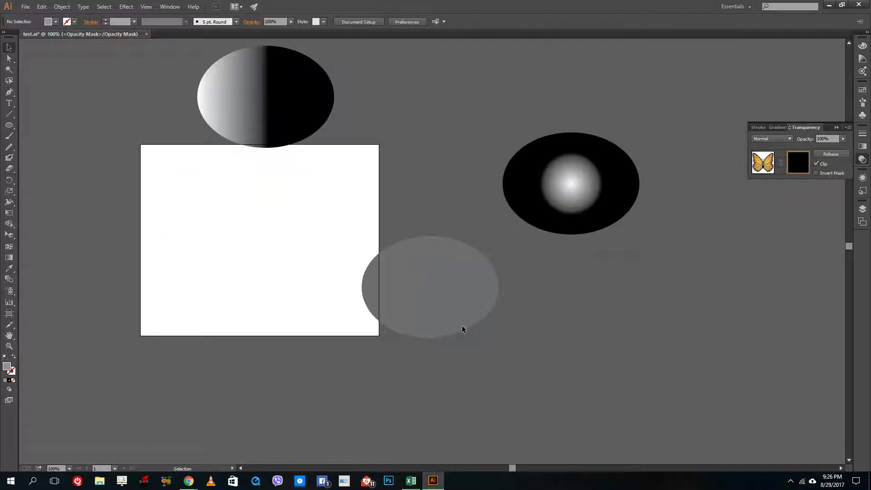
click(774, 165)
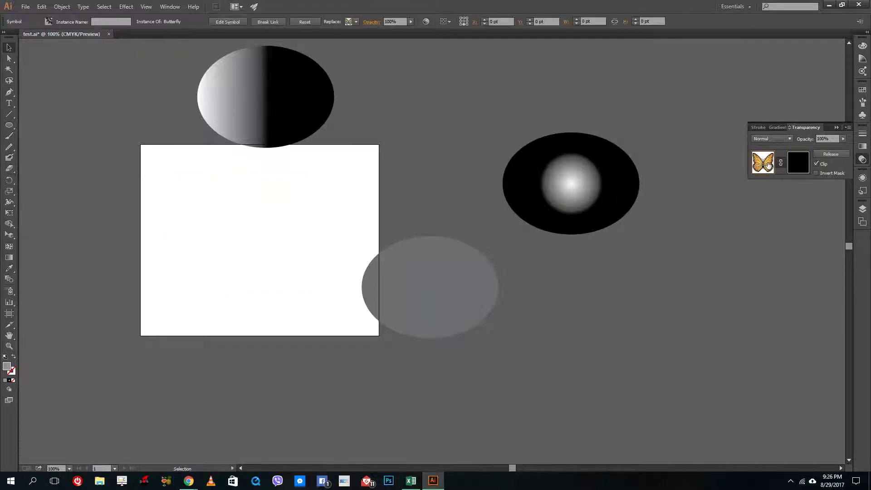
click(486, 286)
- Delete the grey ellipse and release the butterfly's opacity mask
key(Delete)
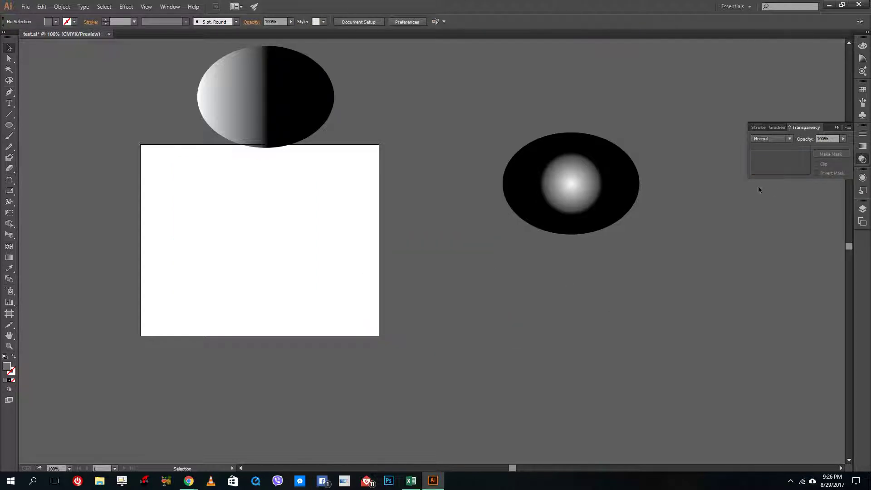
click(245, 231)
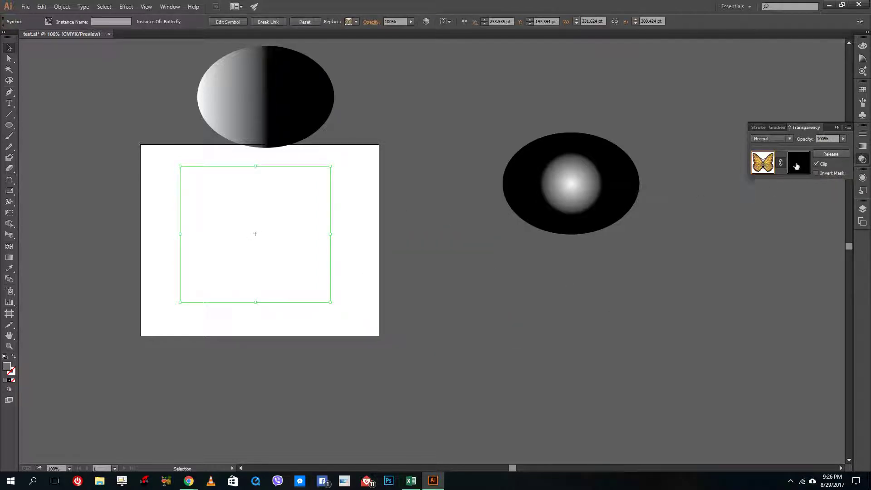
click(836, 154)
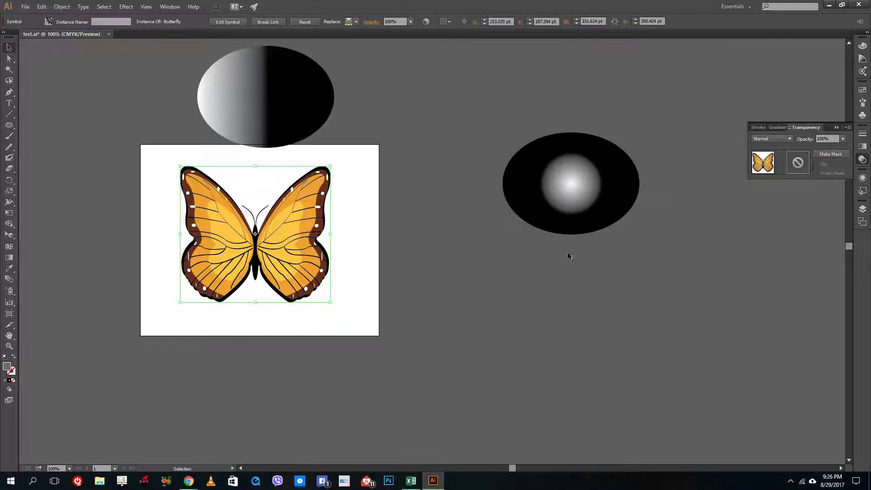
drag(200, 241, 210, 245)
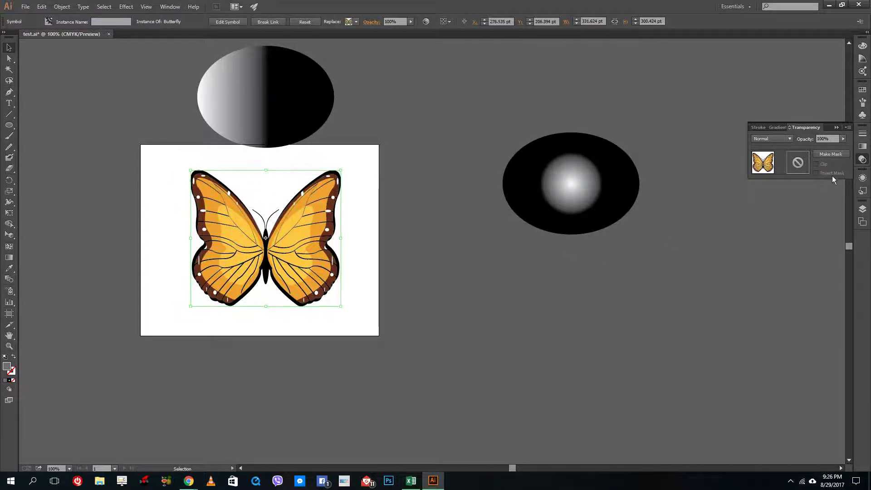
- Re-mask the butterfly with a pasted ellipse, then delete it and release the mask again
click(831, 154)
click(796, 168)
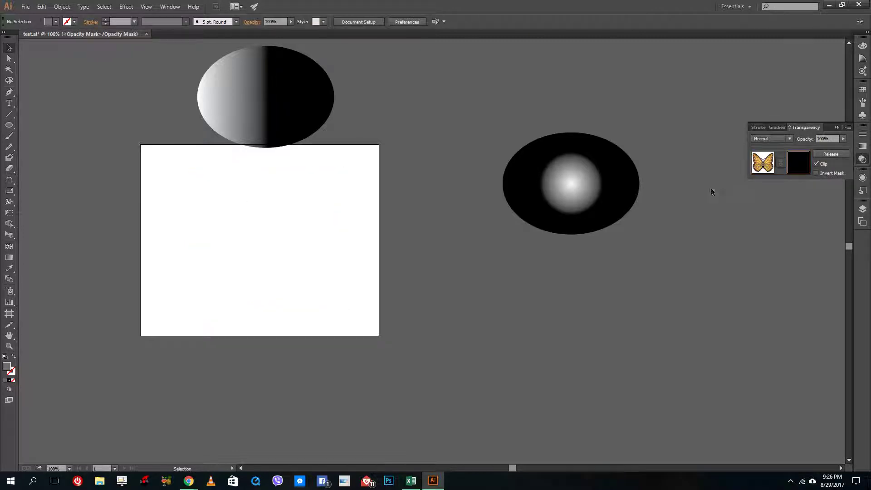
key(ctrl+v)
mouse_move(304, 228)
mouse_down()
mouse_move(273, 224)
mouse_move(278, 216)
mouse_move(312, 226)
mouse_up()
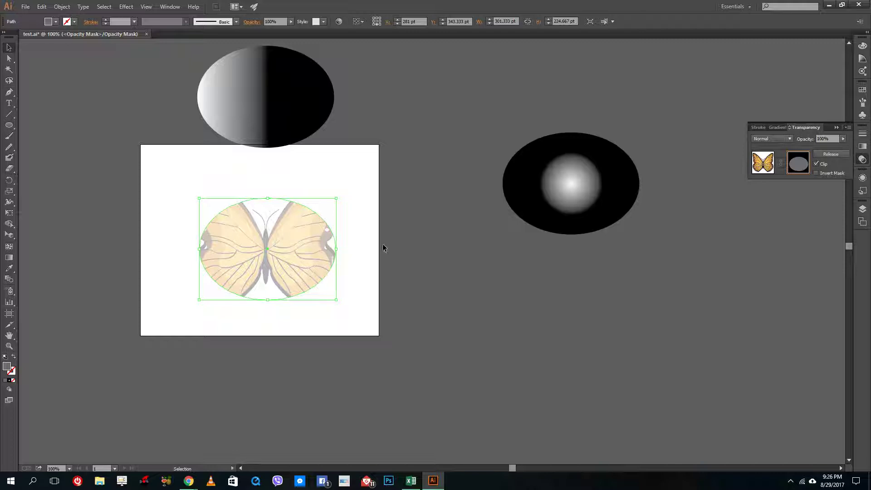
key(Delete)
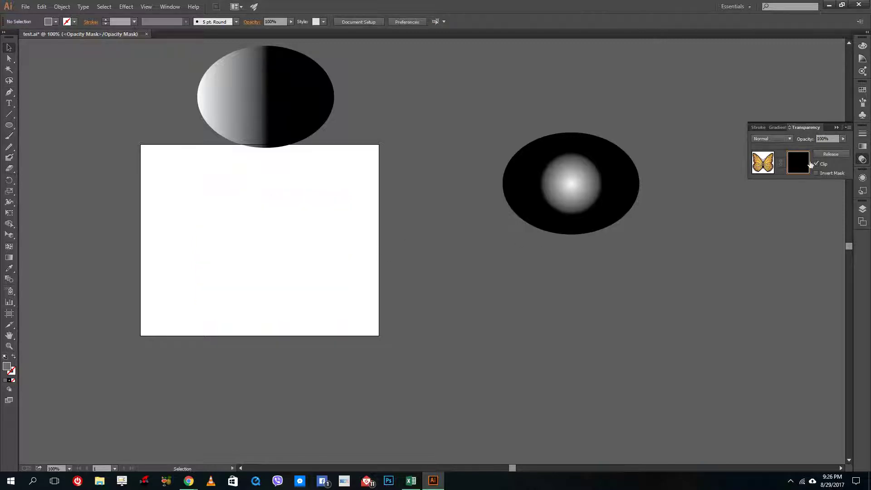
click(836, 155)
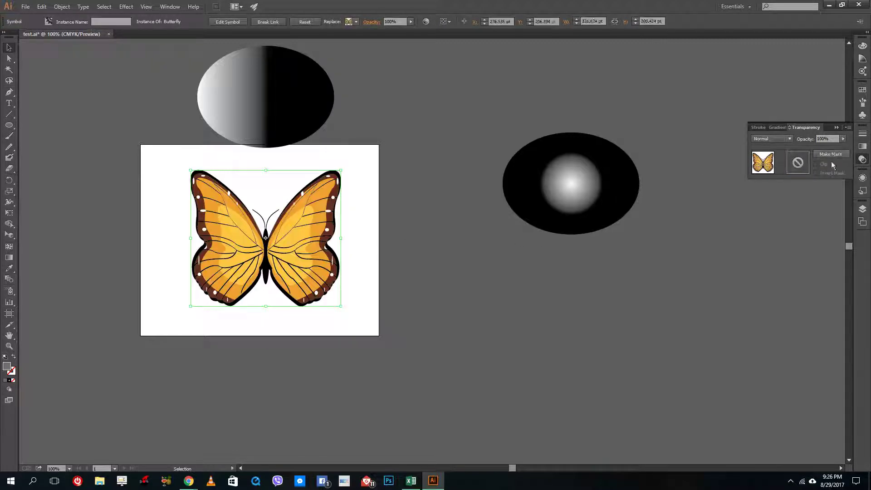
click(579, 177)
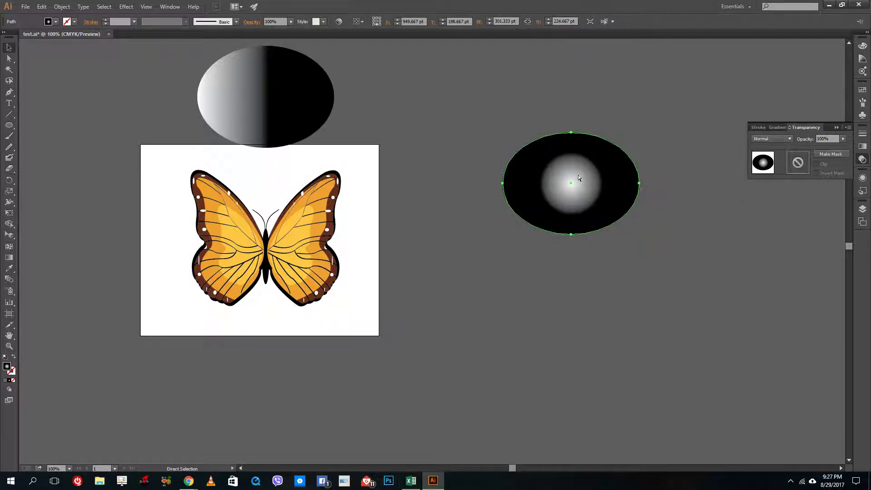
- Cut the radial-gradient ellipse into a new butterfly opacity mask, position it, and invert the mask
key(Delete)
click(301, 221)
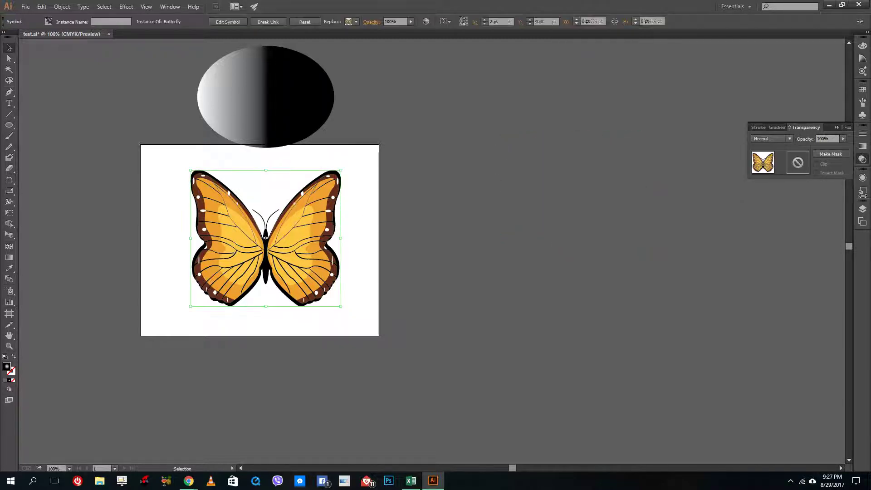
click(831, 154)
key(ctrl+v)
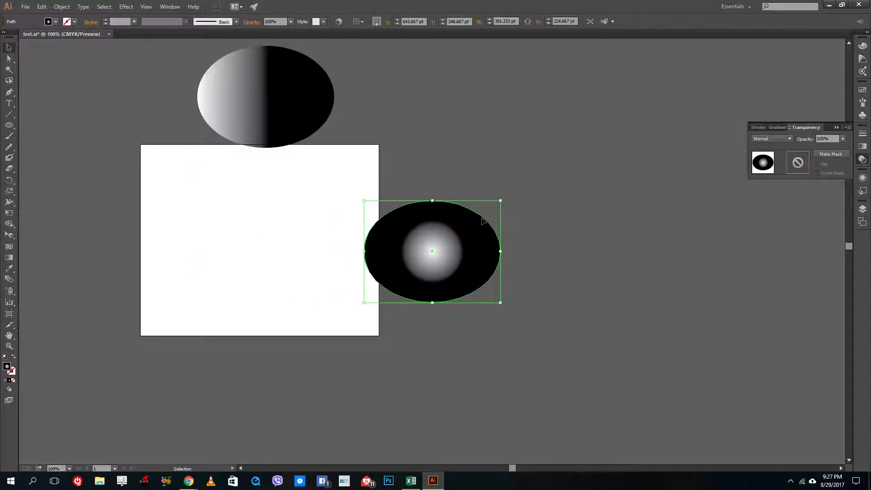
key(ctrl+z)
click(799, 162)
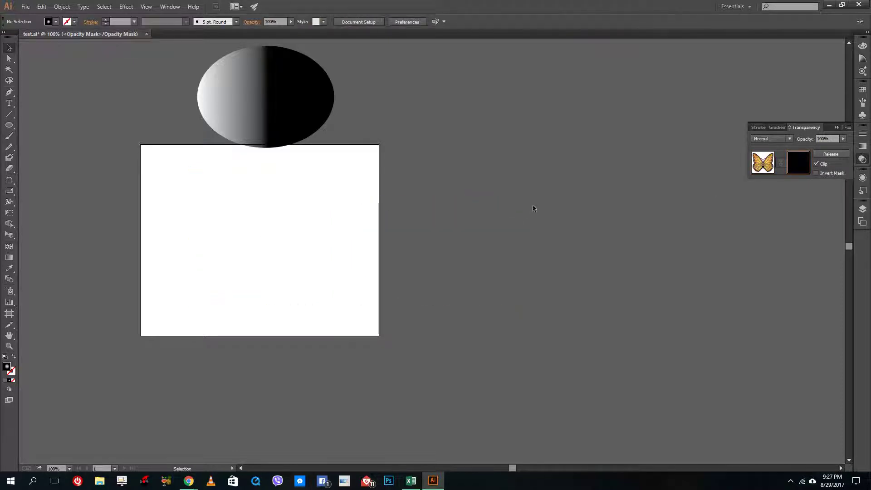
key(ctrl+v)
drag(456, 242, 282, 235)
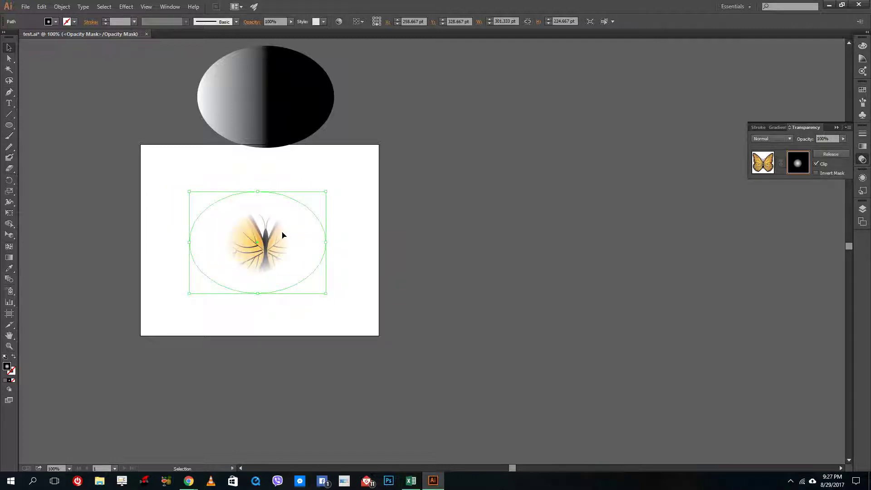
click(821, 175)
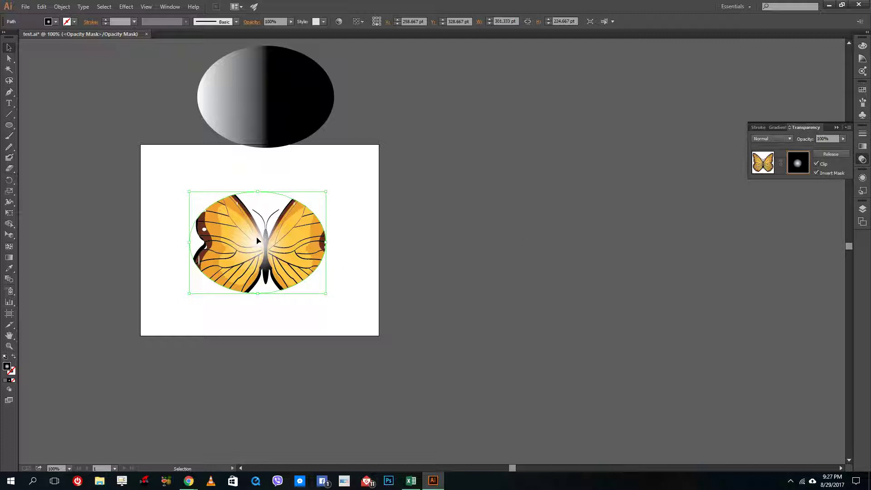
- Test-move the mask ellipse, undo, and place the linear-gradient ellipse over the butterfly
drag(314, 221, 324, 151)
click(484, 199)
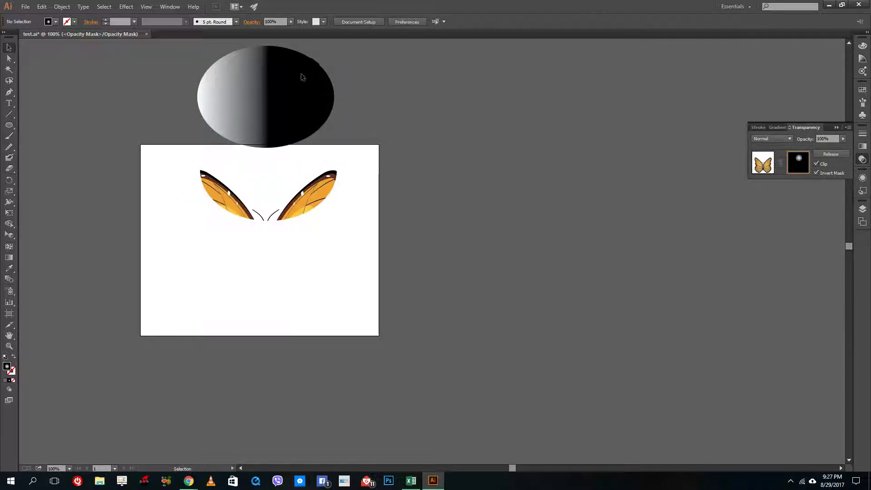
key(ctrl+z)
key(ctrl+z)
key(ctrl+z)
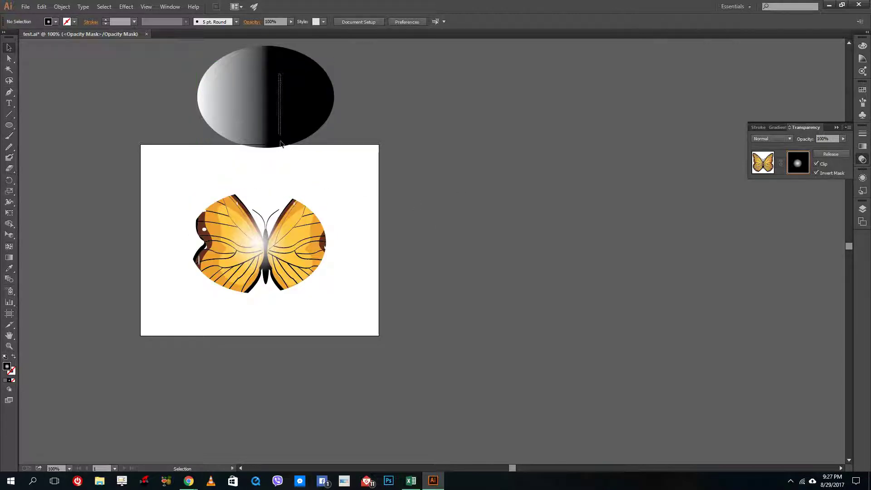
drag(263, 73, 259, 222)
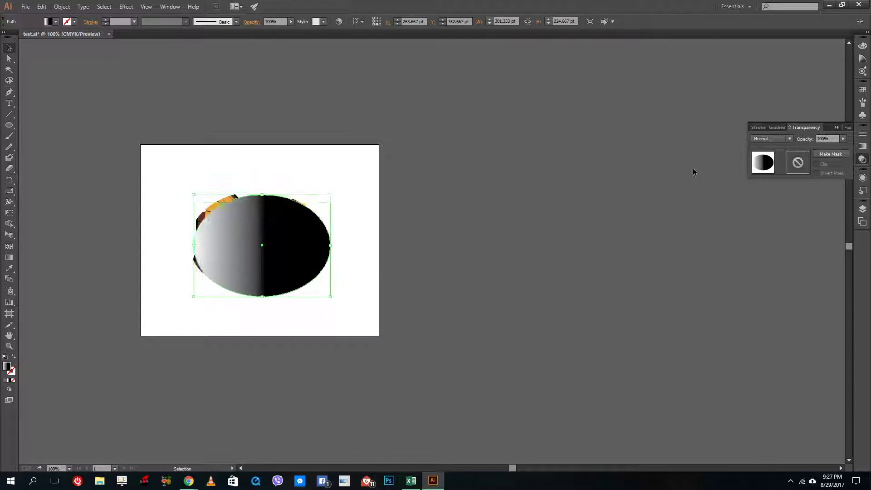
- Cut the linear-gradient ellipse and paste it onto a new layer, Layer 4
key(Delete)
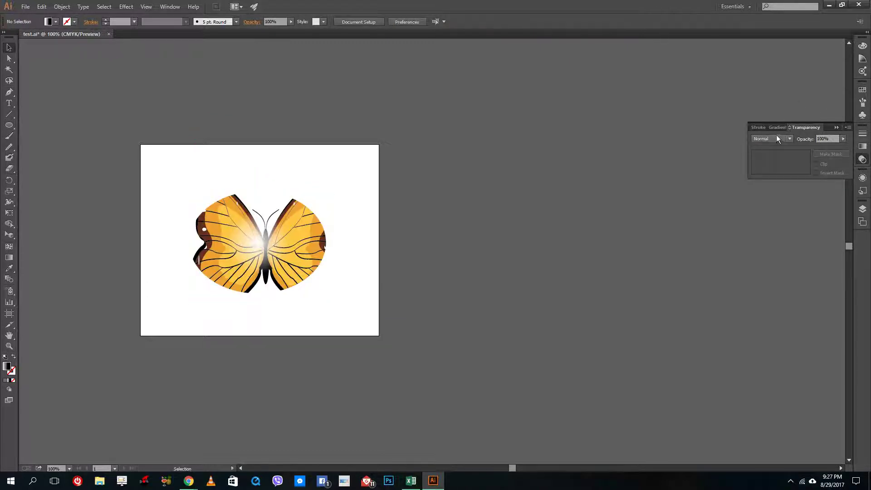
click(863, 209)
click(827, 285)
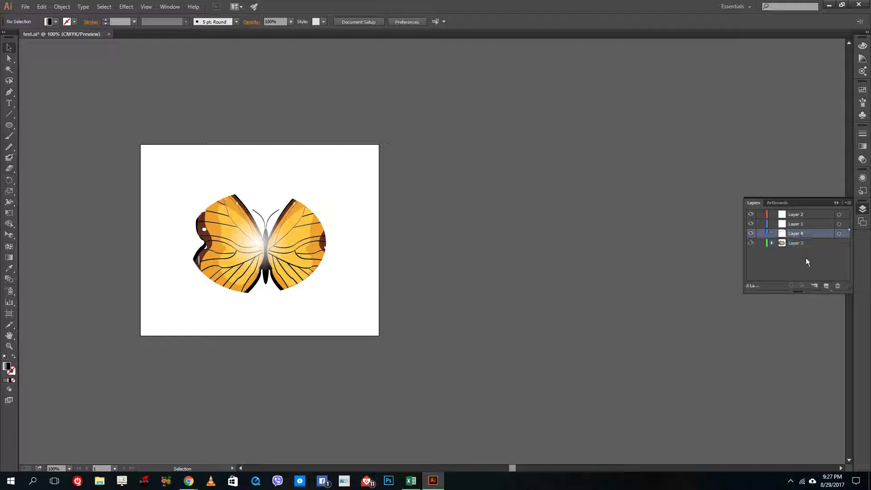
key(ctrl+v)
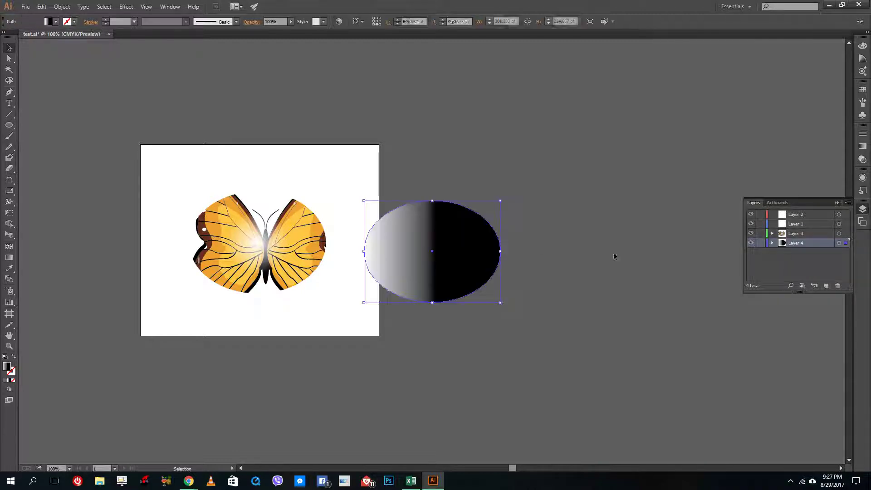
drag(471, 245, 496, 238)
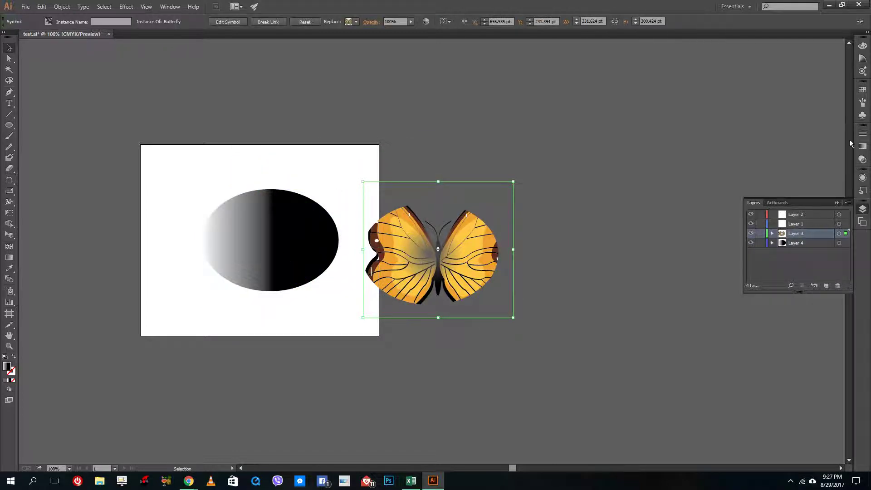
- Release the butterfly's mask, delete the black radial ellipse, and move the linear ellipse behind the butterfly
click(175, 6)
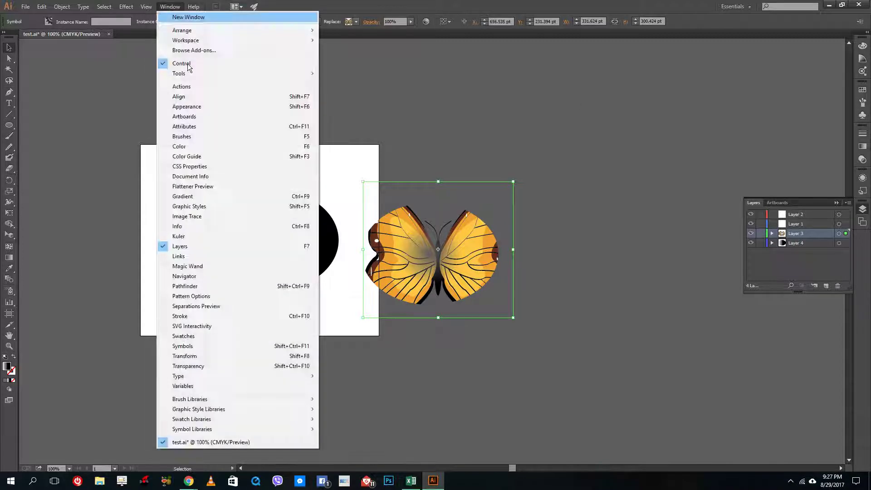
click(218, 366)
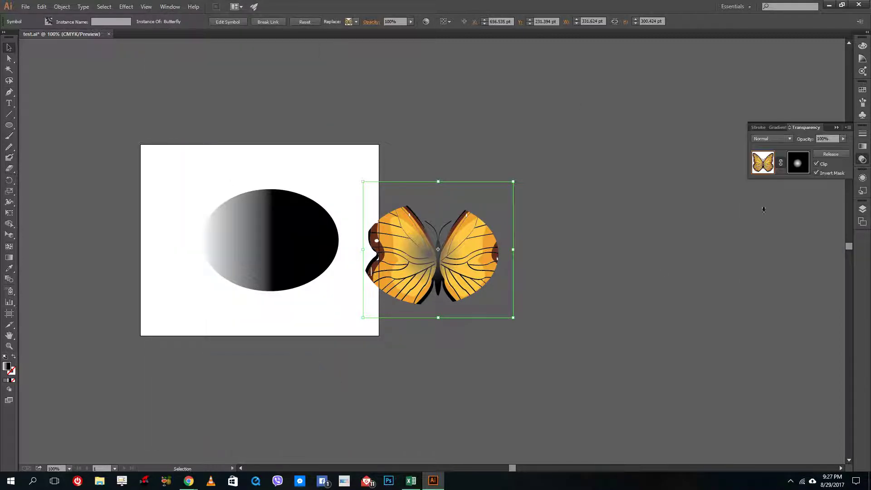
click(830, 154)
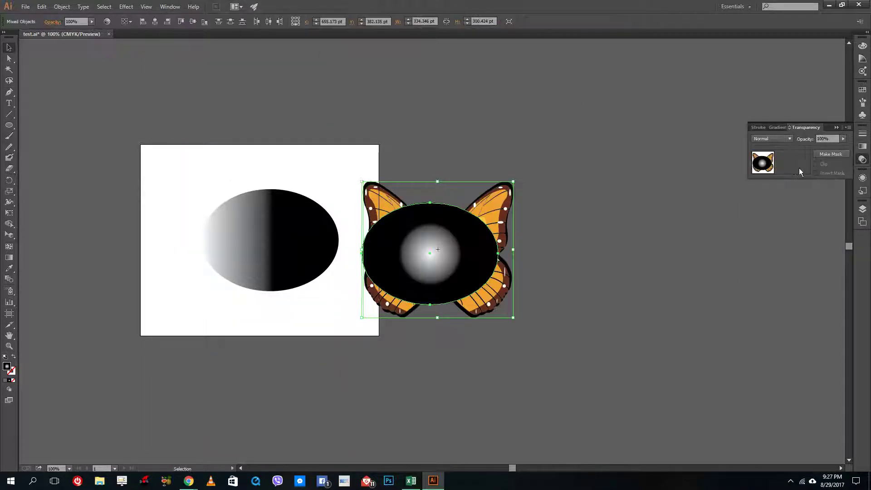
click(594, 236)
click(450, 248)
key(Delete)
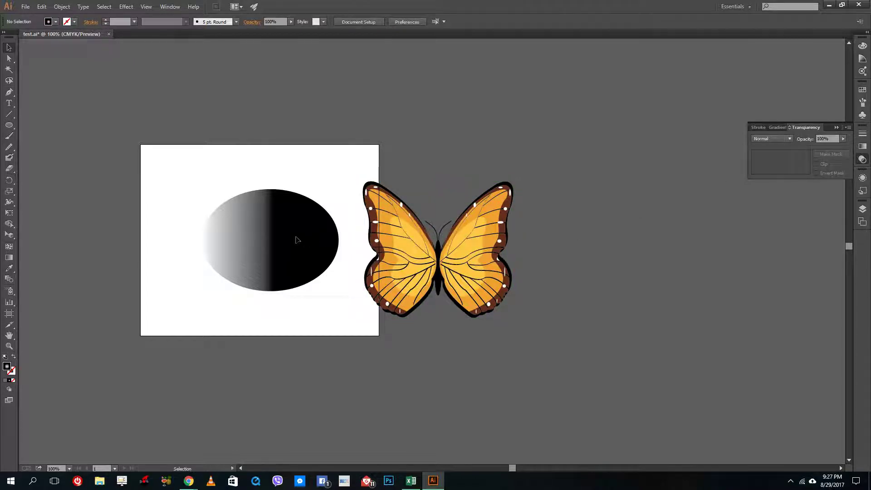
click(297, 240)
drag(298, 237, 461, 246)
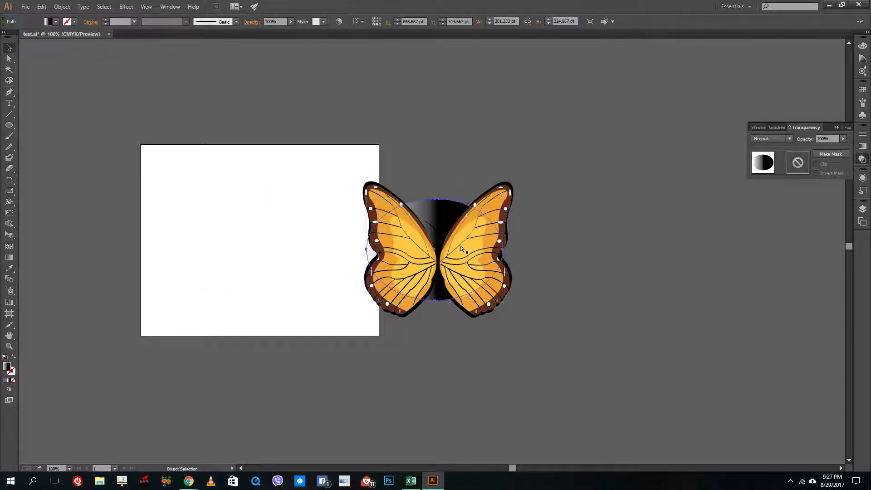
- Make an opacity mask on the butterfly and paste the linear-gradient ellipse into it
key(Delete)
click(446, 249)
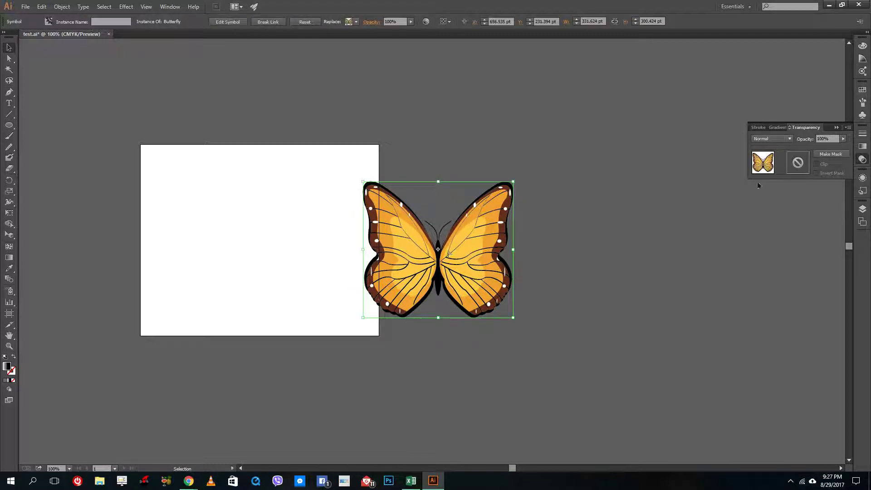
click(824, 155)
click(797, 168)
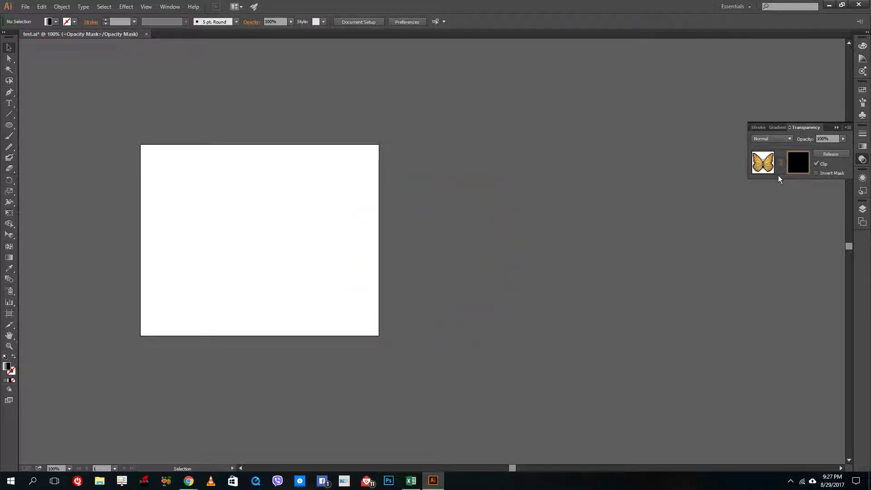
key(ctrl+f)
- Exit mask editing and drag the masked butterfly onto the artboard
click(583, 181)
drag(472, 276, 318, 262)
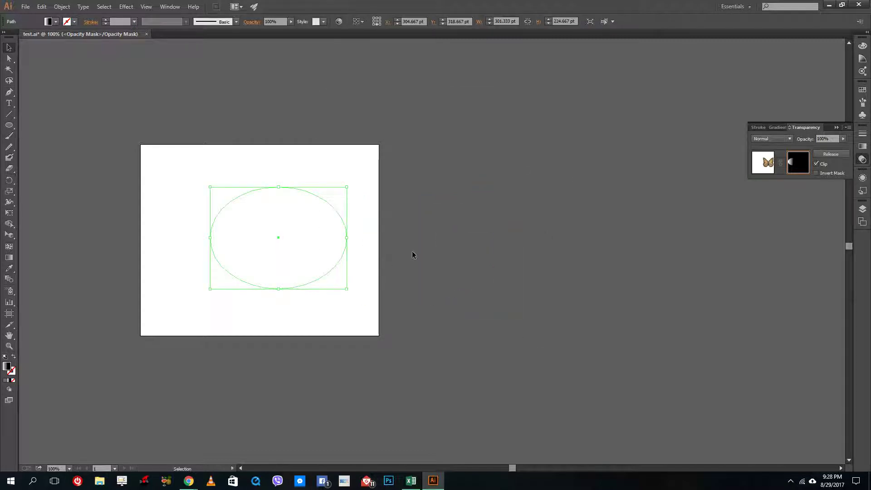
key(ctrl+z)
click(764, 162)
click(451, 253)
drag(442, 263, 253, 239)
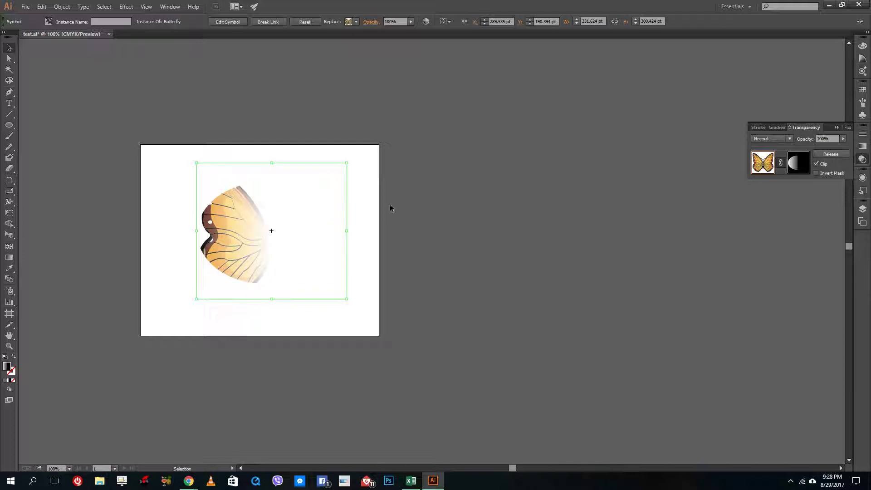
- Turn Invert Mask off so the butterfly shows its faded left wing
click(818, 174)
click(819, 174)
click(818, 173)
click(818, 173)
- Paste three copies of the faded butterfly and drag them into a row beside the original
key(ctrl+v)
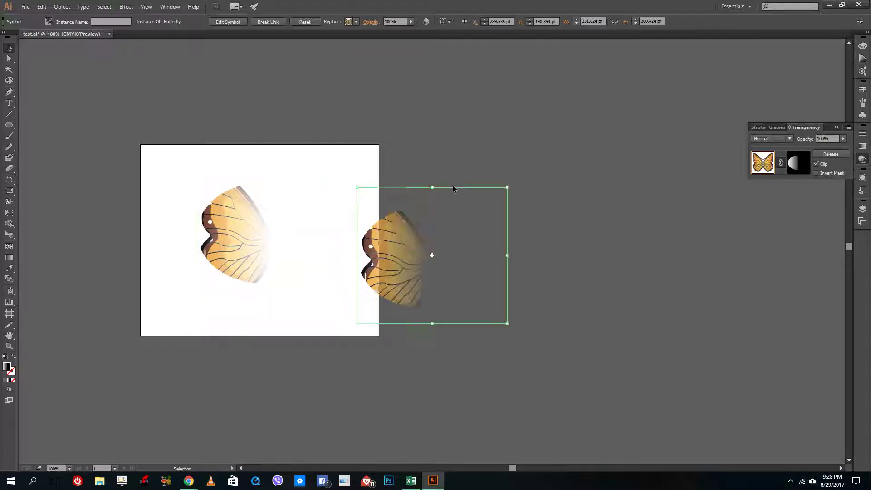
drag(402, 261, 280, 237)
key(ctrl+v)
drag(417, 260, 326, 236)
key(ctrl+v)
drag(432, 255, 366, 227)
- Shift the front butterfly right and slightly down to tighten the overlapping row
click(543, 333)
key(ctrl+a)
click(537, 213)
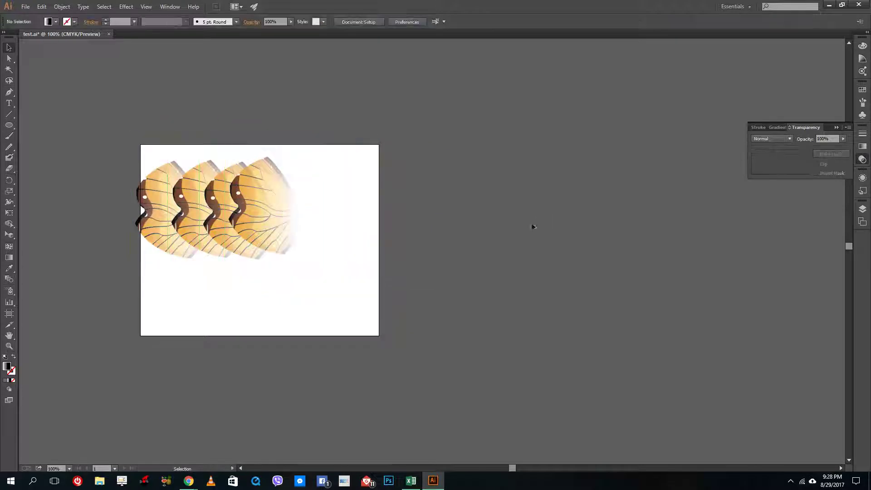
click(290, 183)
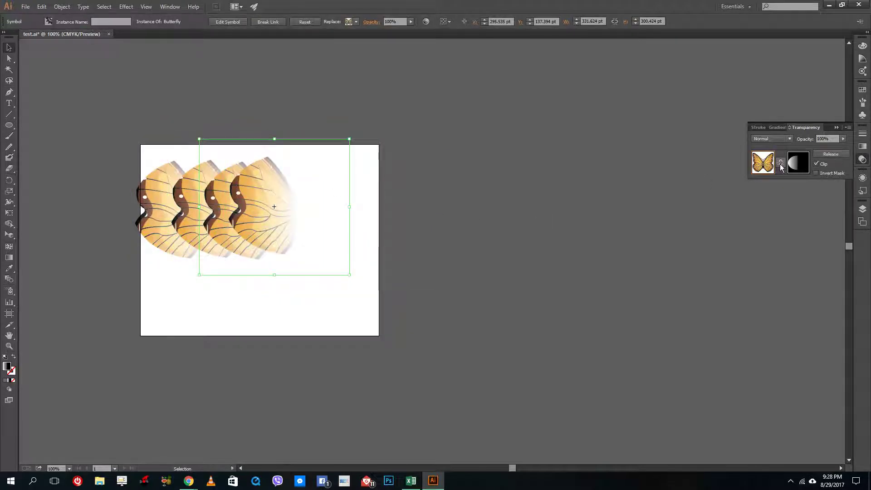
click(364, 188)
drag(275, 183, 336, 199)
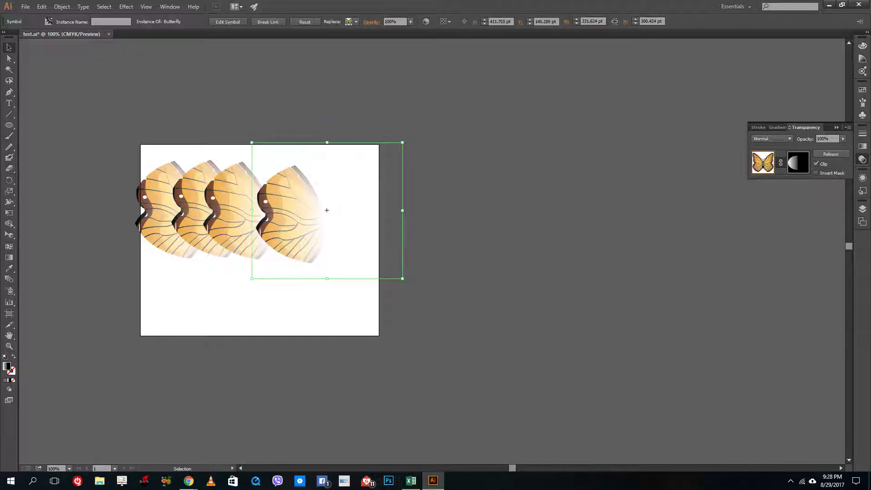
- Release the front copy's opacity mask and delete its gradient ellipse, keeping the butterfly
click(831, 155)
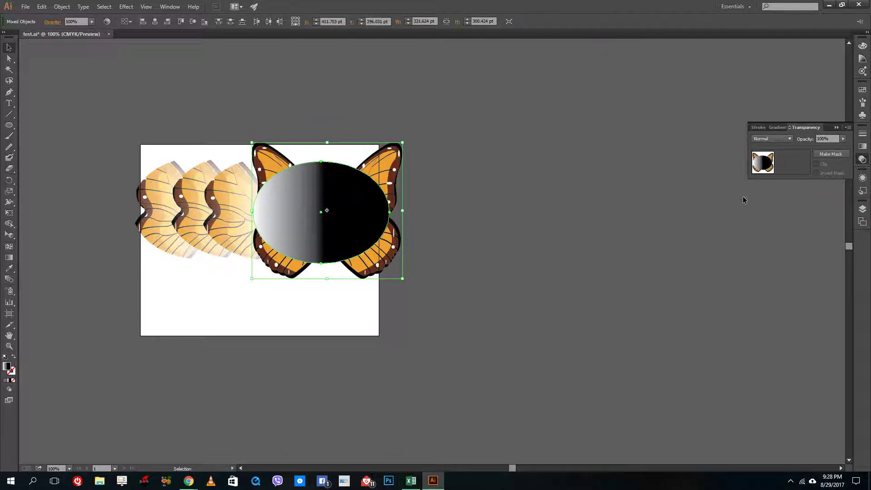
click(623, 203)
click(340, 186)
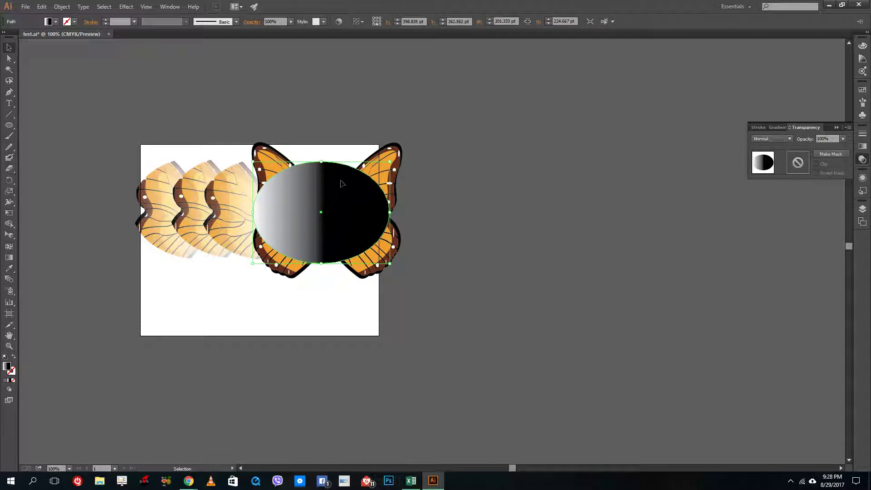
key(Delete)
click(345, 184)
key(Delete)
key(ctrl+z)
click(498, 226)
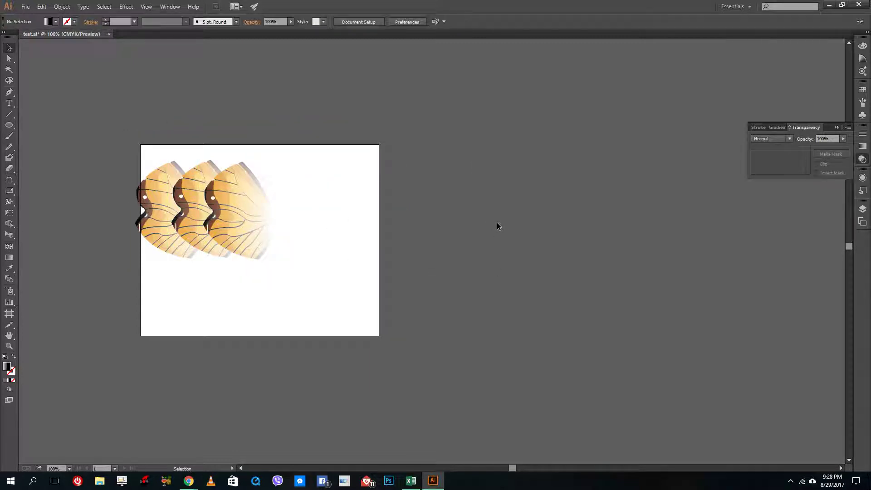